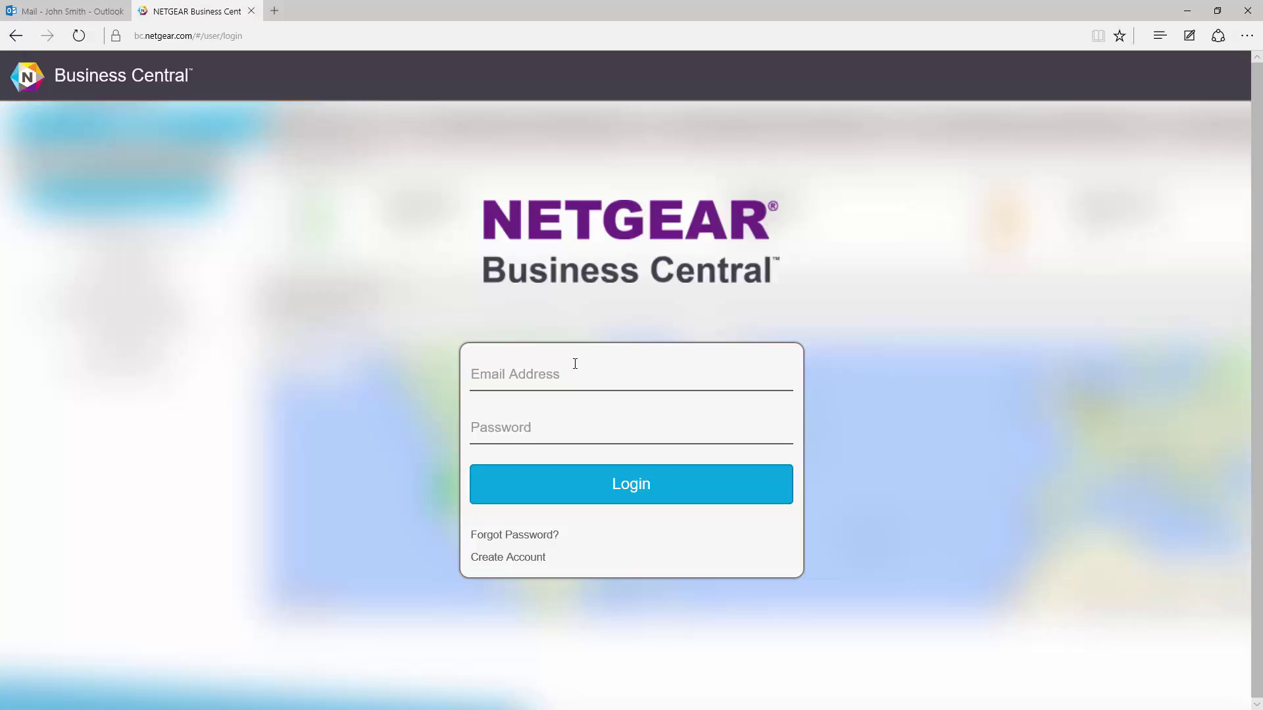
Step: Log in with the account e-mail and password and view My First Account's license page
{"action": "left_click", "coordinate": [556, 373]}
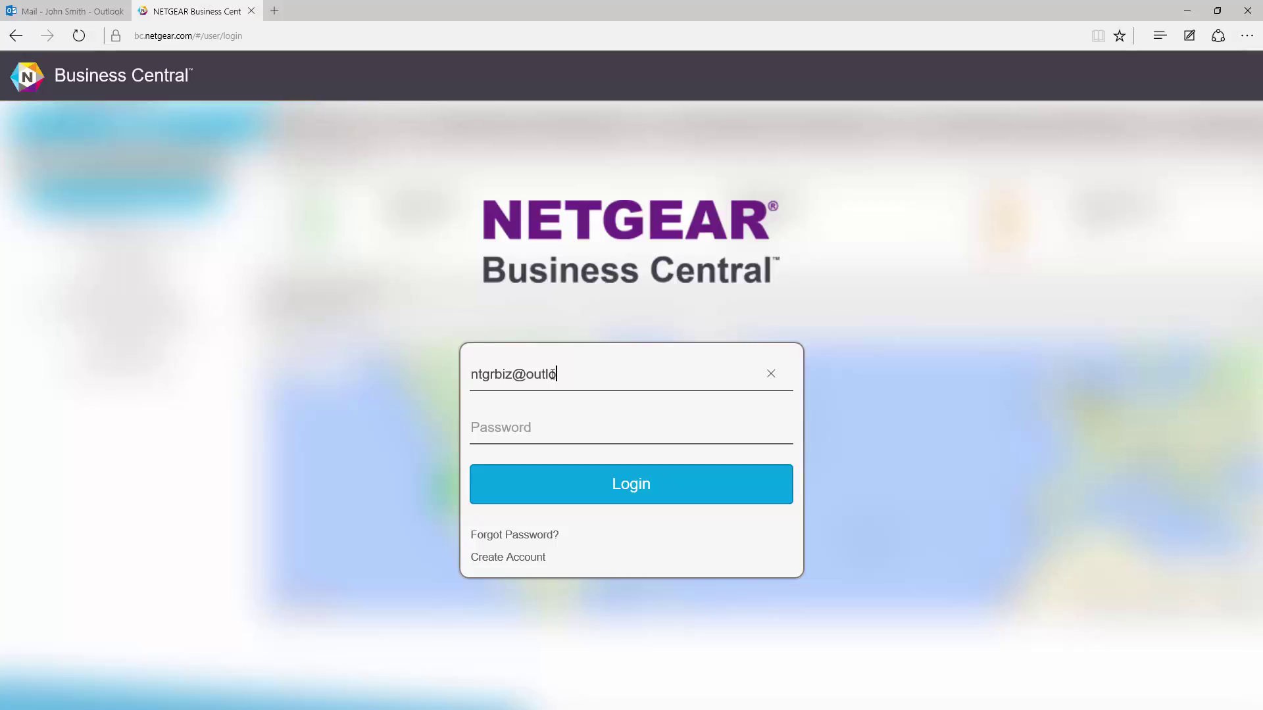
{"action": "key", "text": "Tab"}
{"action": "type", "text": "********"}
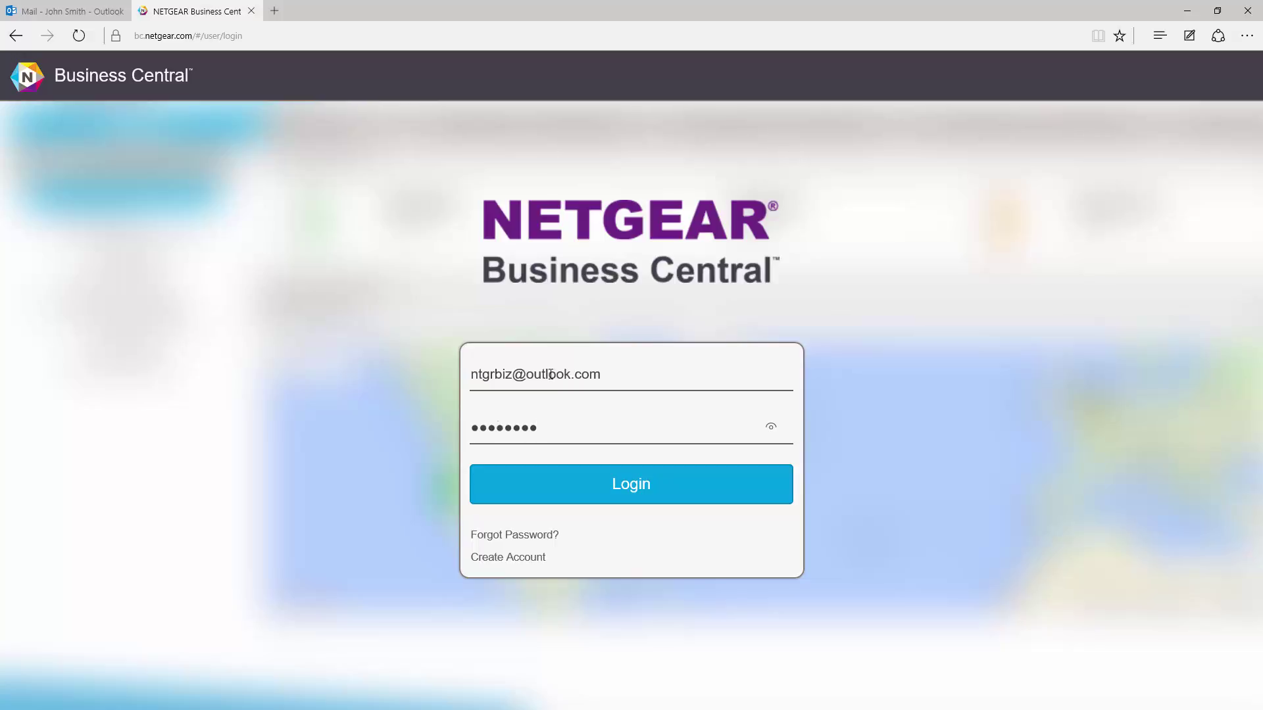
{"action": "left_click", "coordinate": [648, 502]}
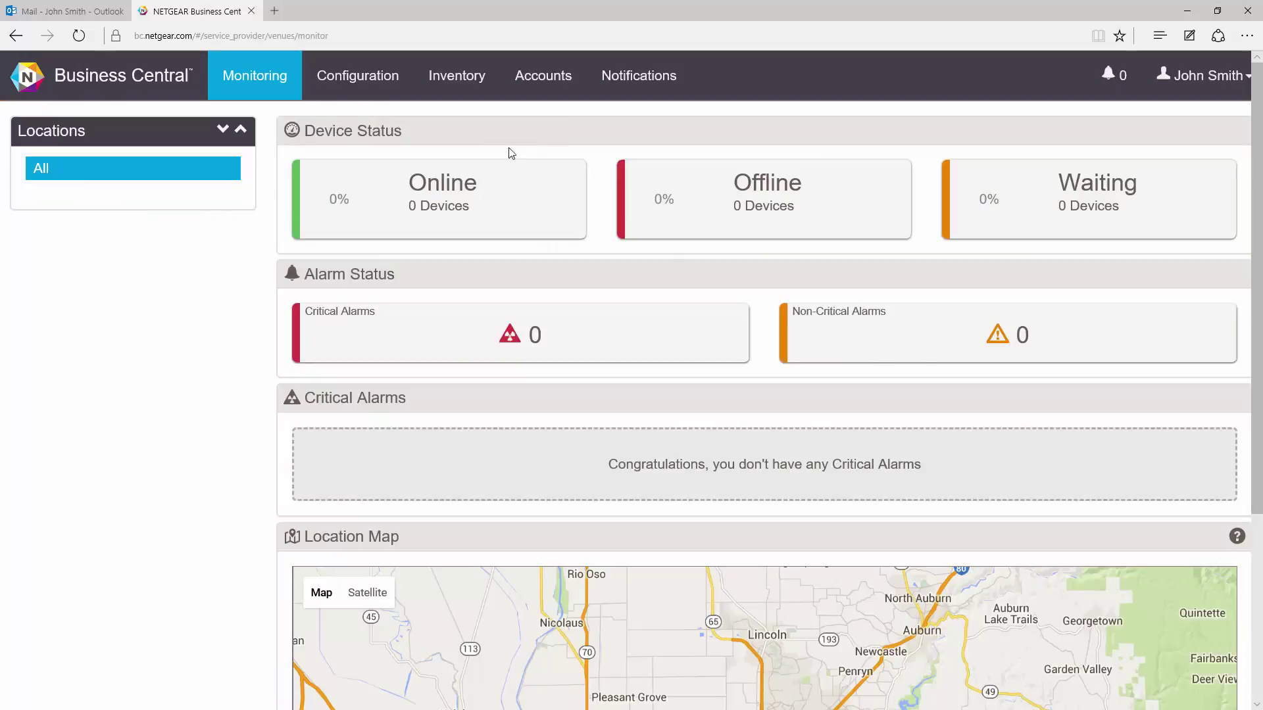
{"action": "left_click", "coordinate": [540, 79]}
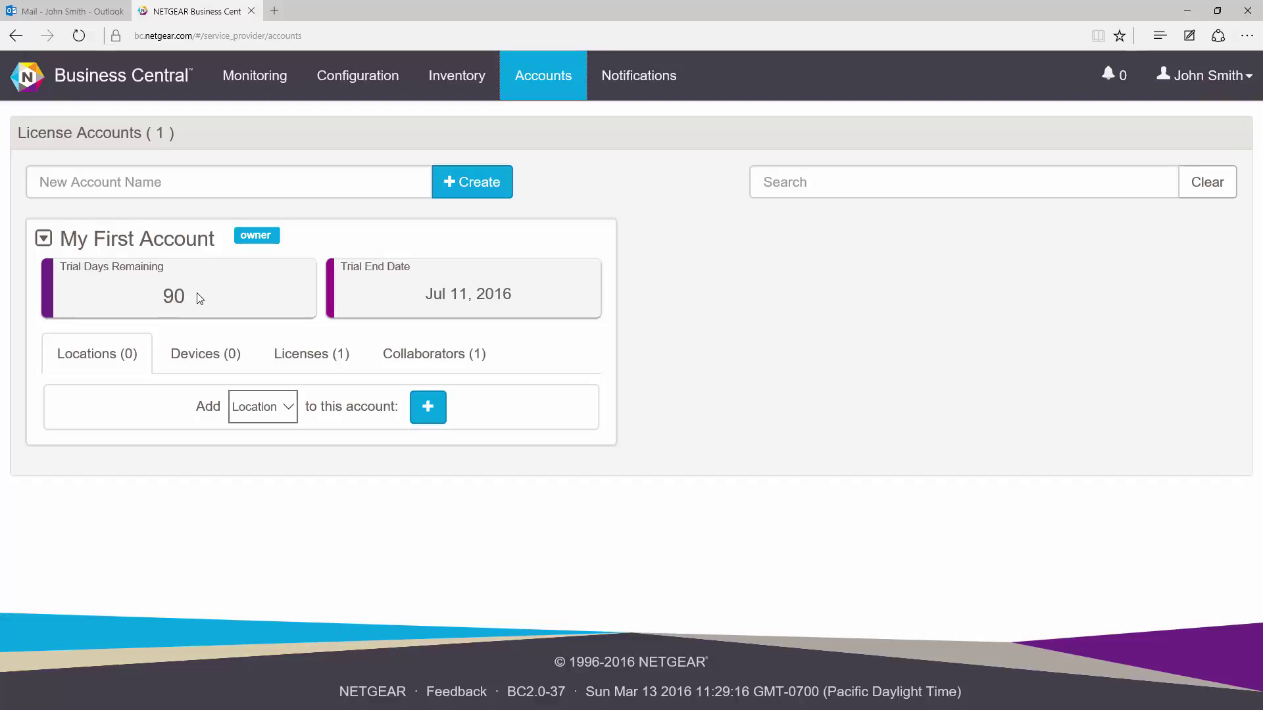
Step: Start a new location using the San Jose result of a 'netgear' address search, country USA
{"action": "left_click", "coordinate": [353, 86]}
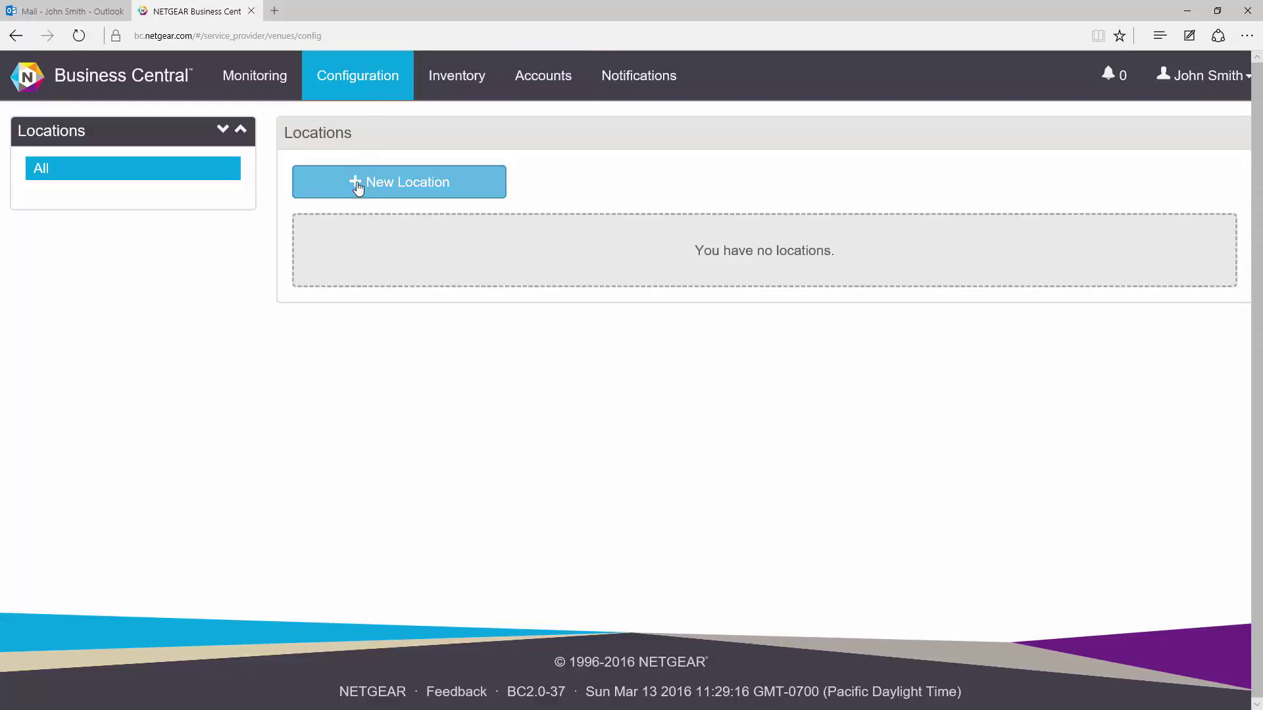
{"action": "left_click", "coordinate": [357, 188]}
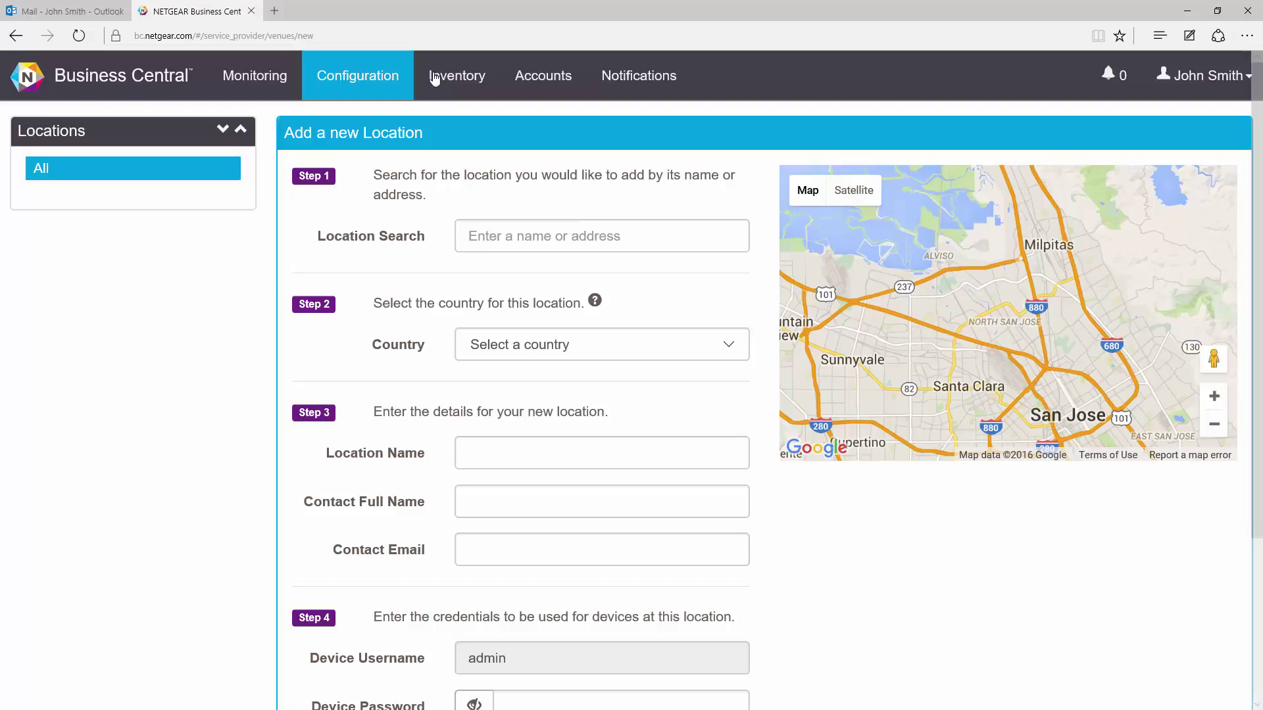
{"action": "left_click", "coordinate": [530, 234]}
{"action": "type", "text": "netgear"}
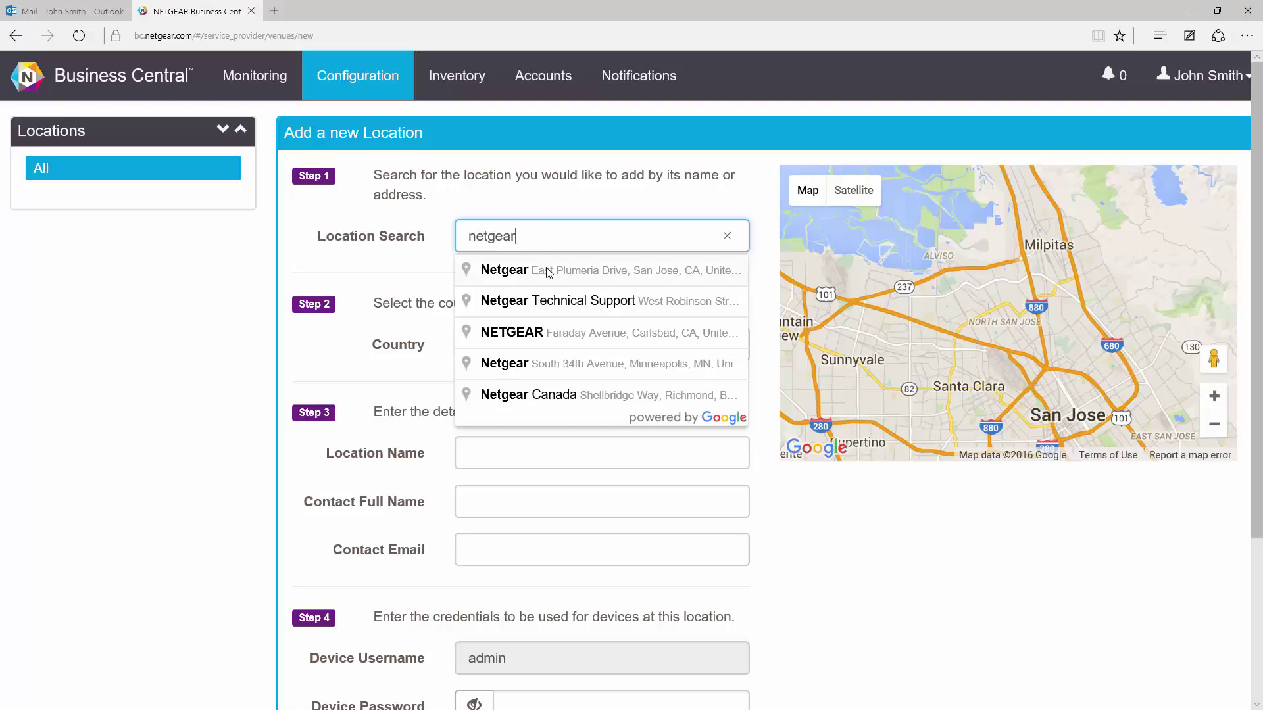
{"action": "left_click", "coordinate": [546, 270]}
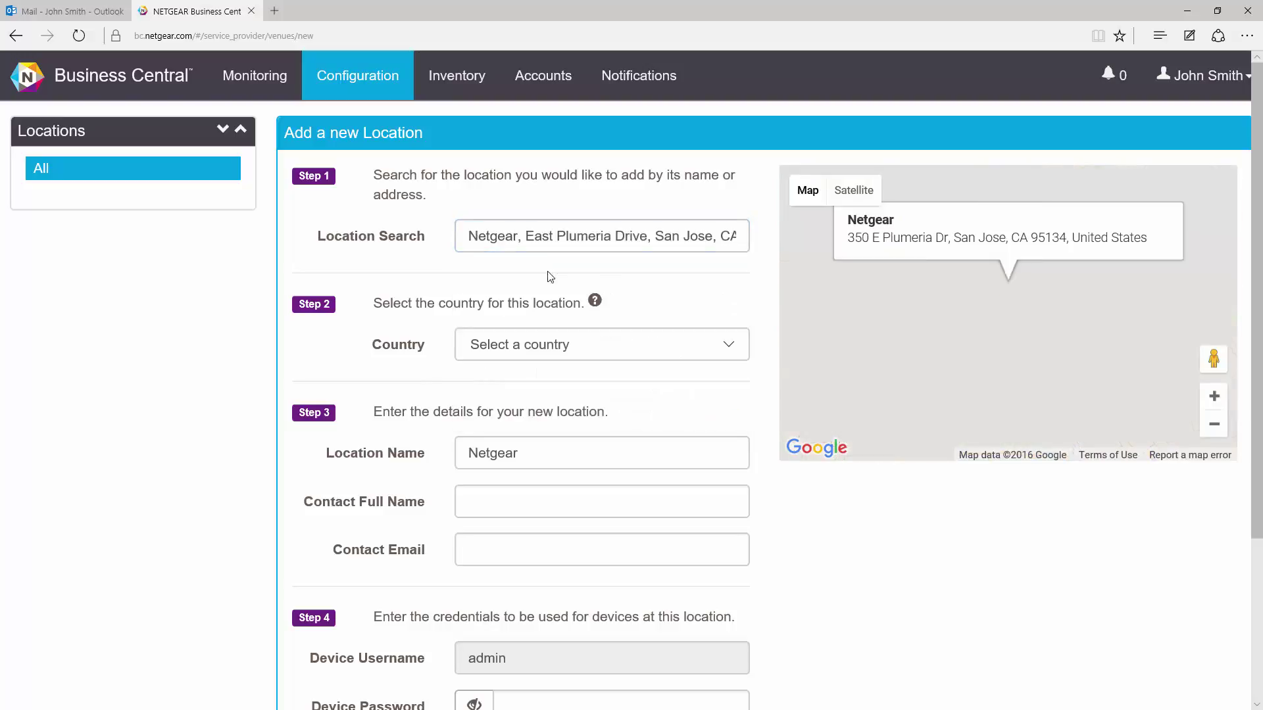
{"action": "left_click", "coordinate": [587, 347]}
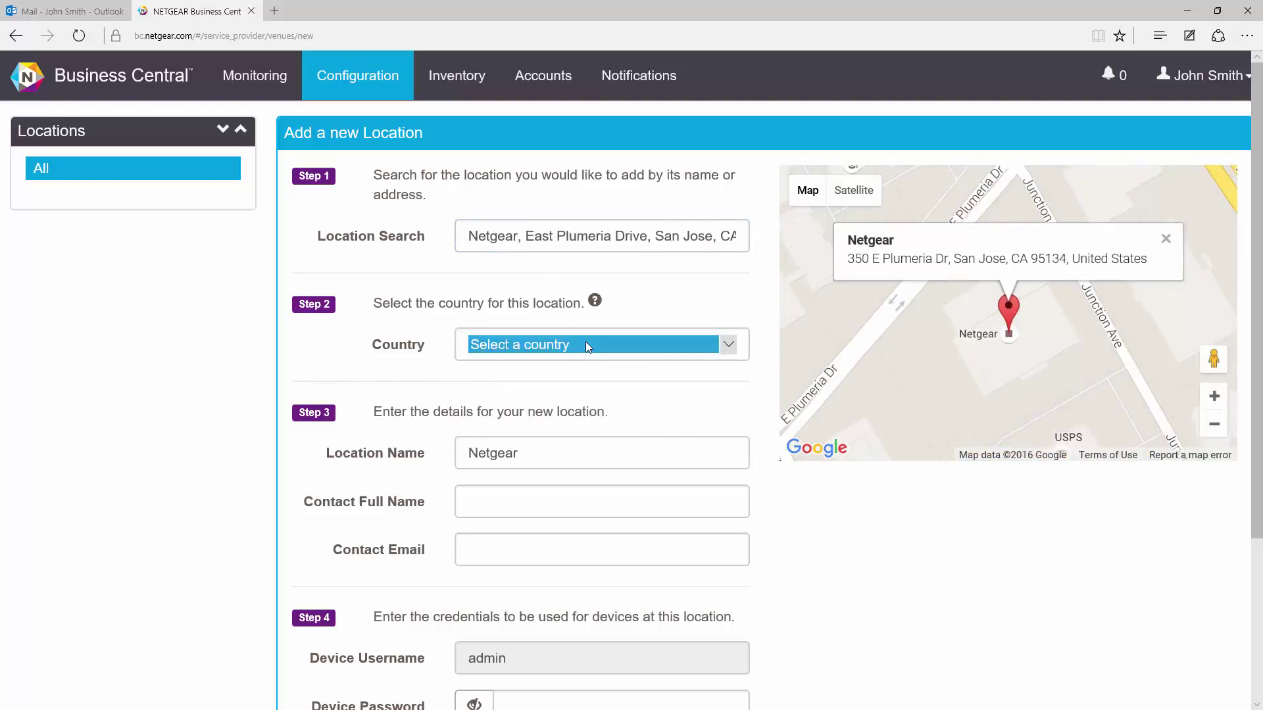
{"action": "scroll", "coordinate": [595, 382], "scroll_direction": "down", "scroll_amount": 12}
{"action": "scroll", "coordinate": [606, 417], "scroll_direction": "down", "scroll_amount": 10}
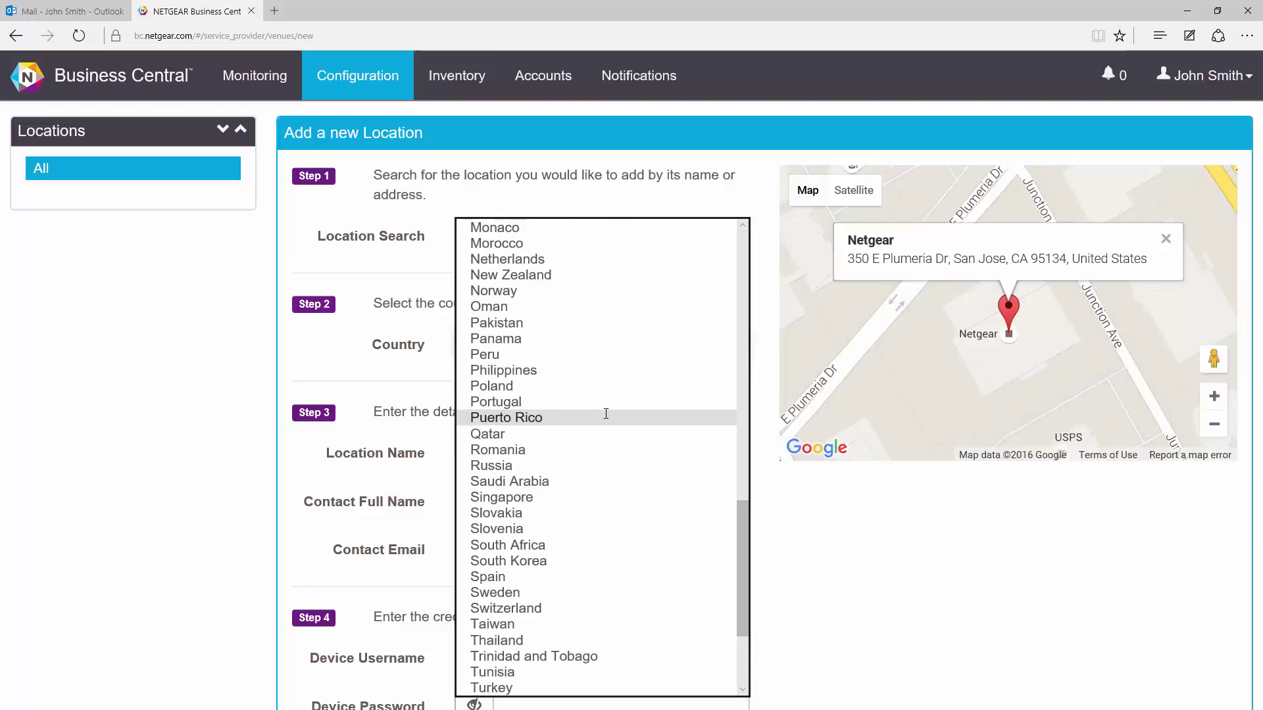
{"action": "left_click", "coordinate": [554, 594]}
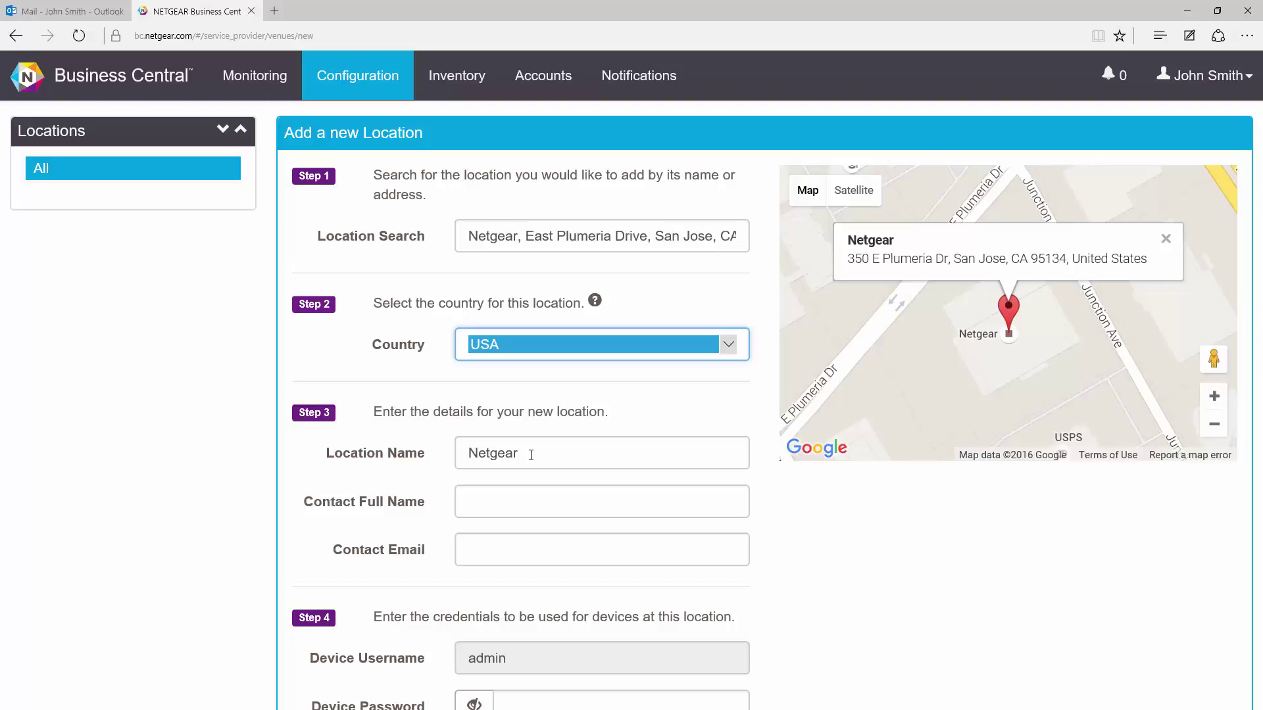
Step: Enter the device password and save the NETGEAR - San Jose location
{"action": "left_click_drag", "start_coordinate": [531, 455], "coordinate": [413, 447]}
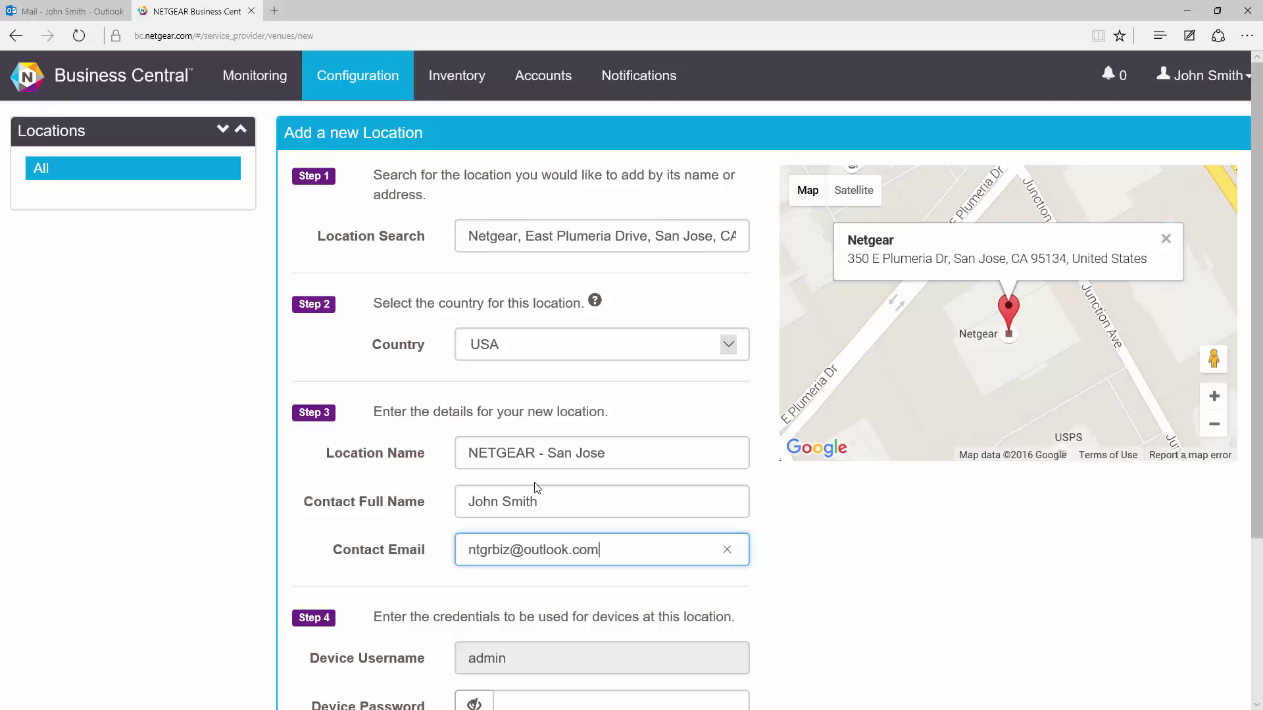
{"action": "scroll", "coordinate": [538, 486], "scroll_direction": "down", "scroll_amount": 3}
{"action": "left_click", "coordinate": [599, 517]}
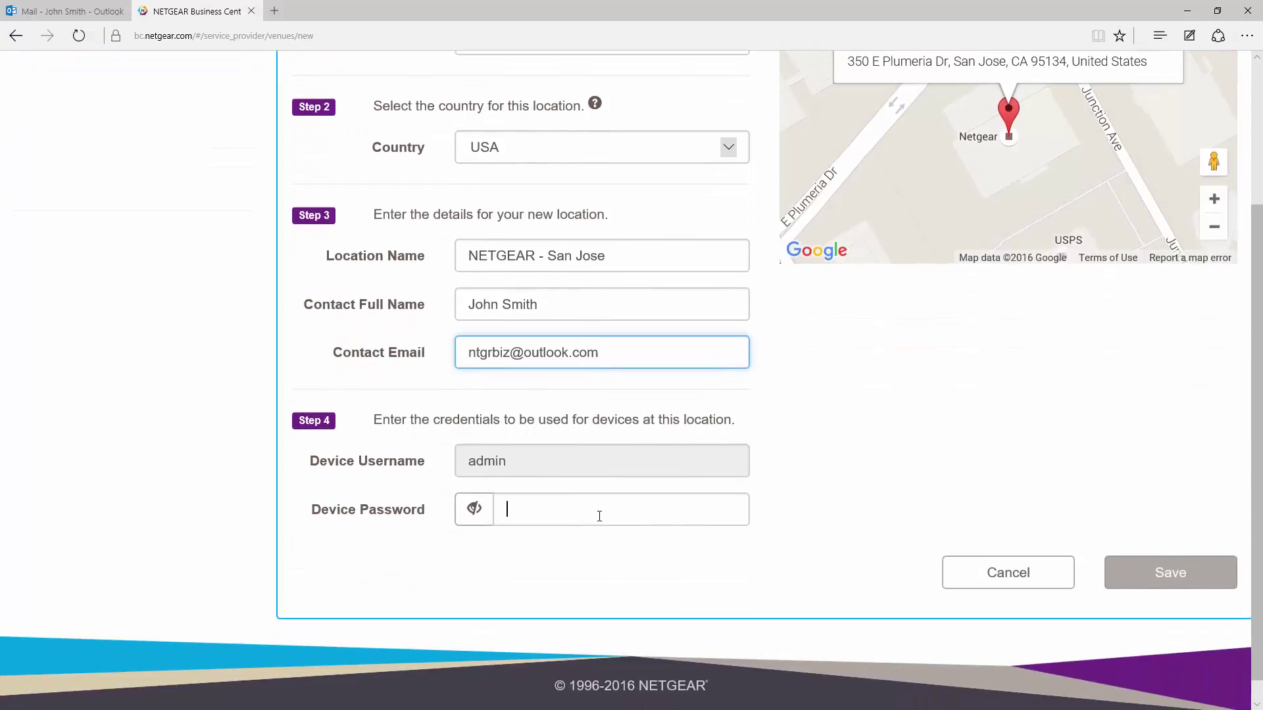
{"action": "type", "text": "password"}
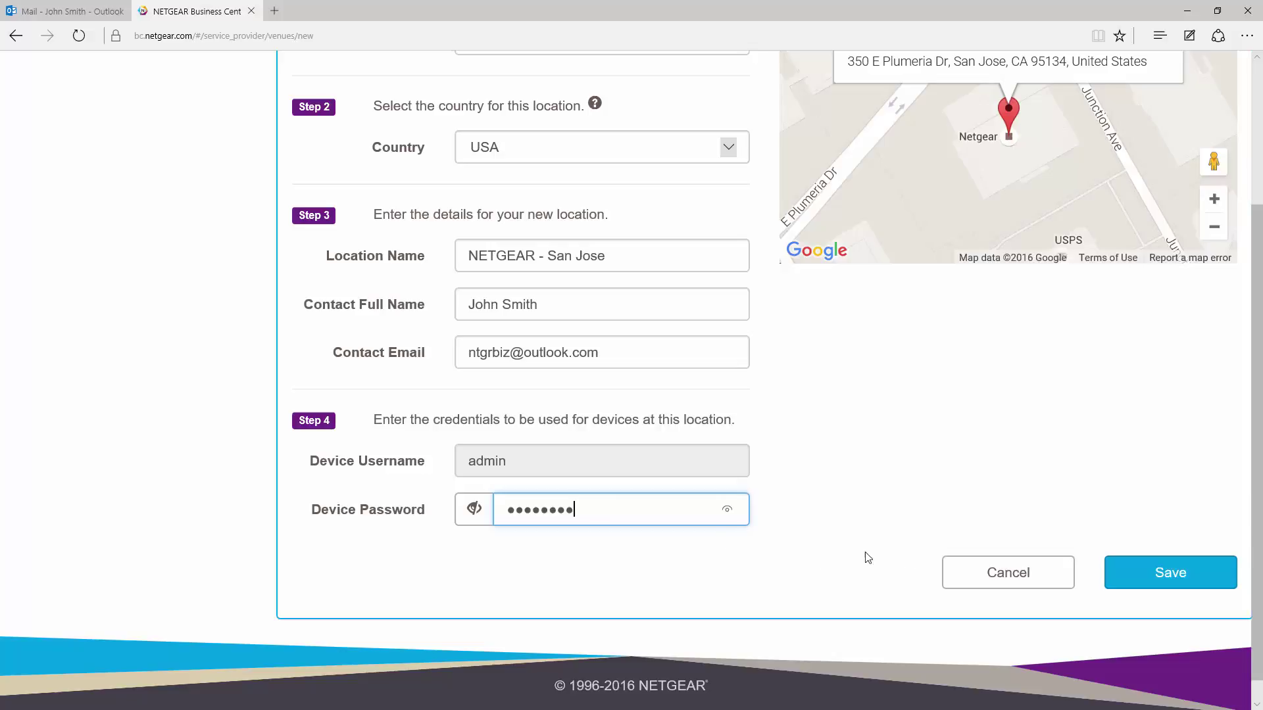
{"action": "left_click", "coordinate": [1170, 582]}
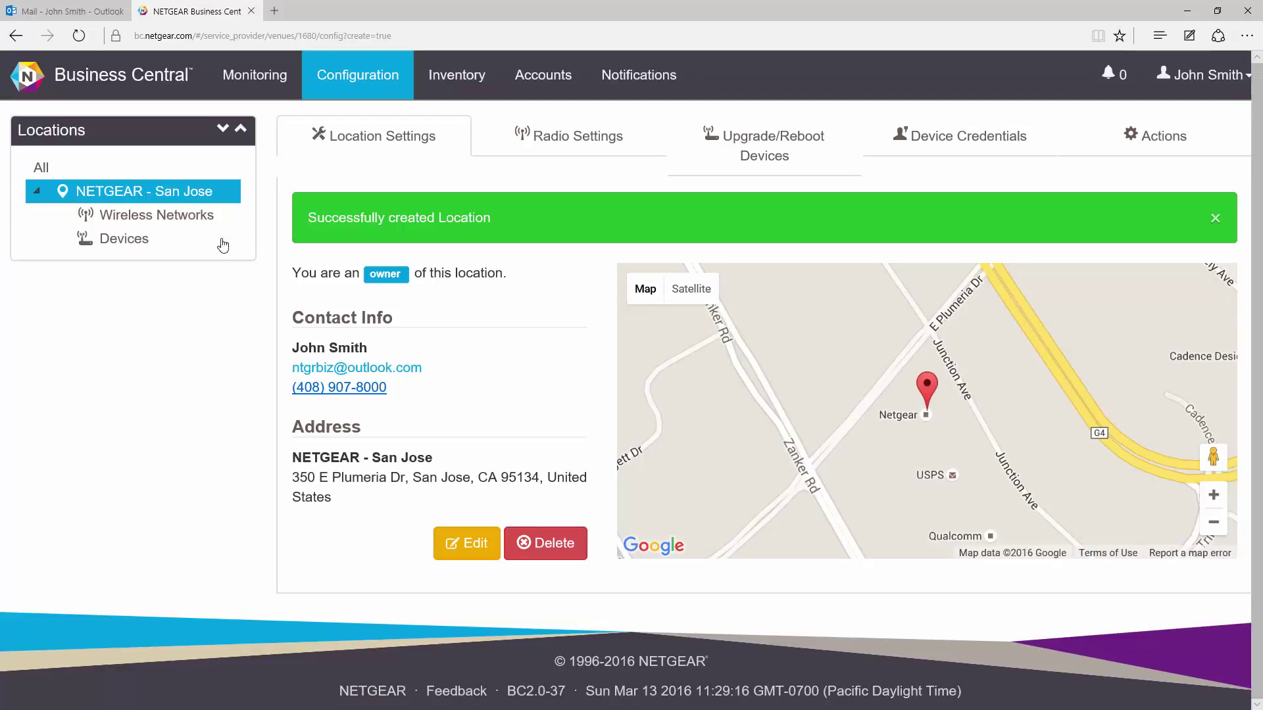
Step: Begin a new wireless network named 'Guest' for the San Jose location
{"action": "left_click", "coordinate": [158, 221]}
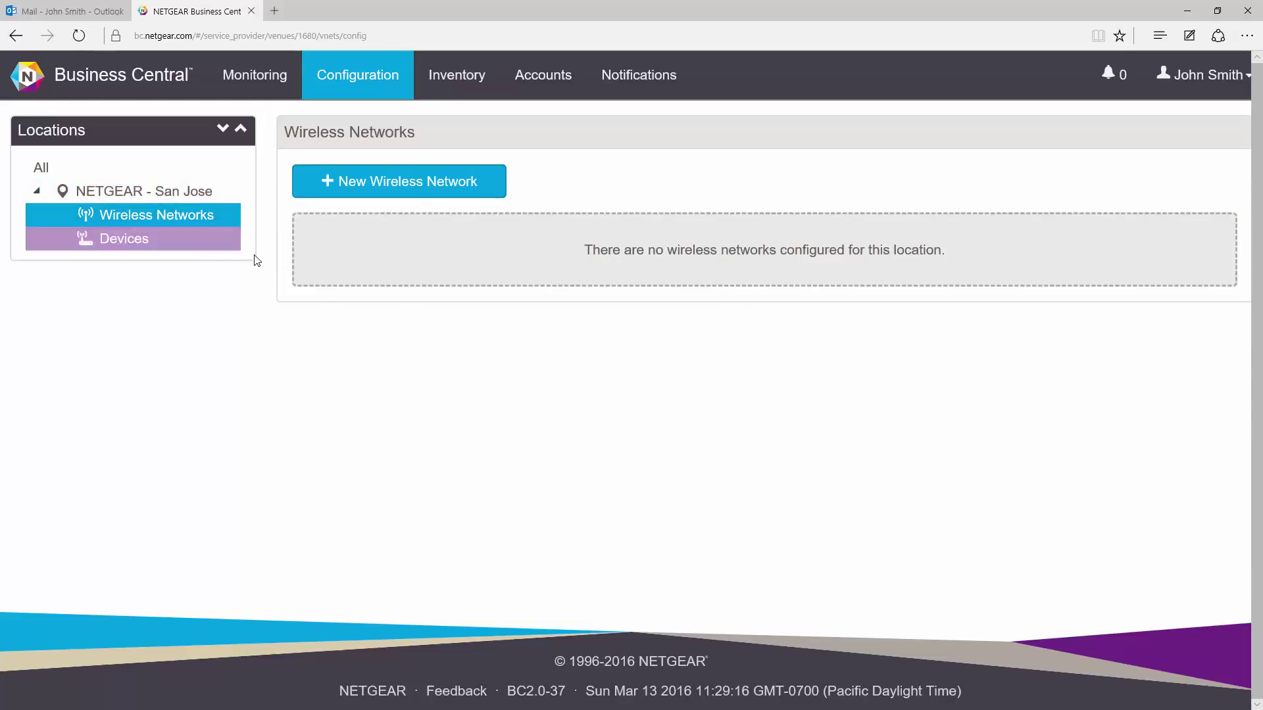
{"action": "left_click", "coordinate": [400, 184]}
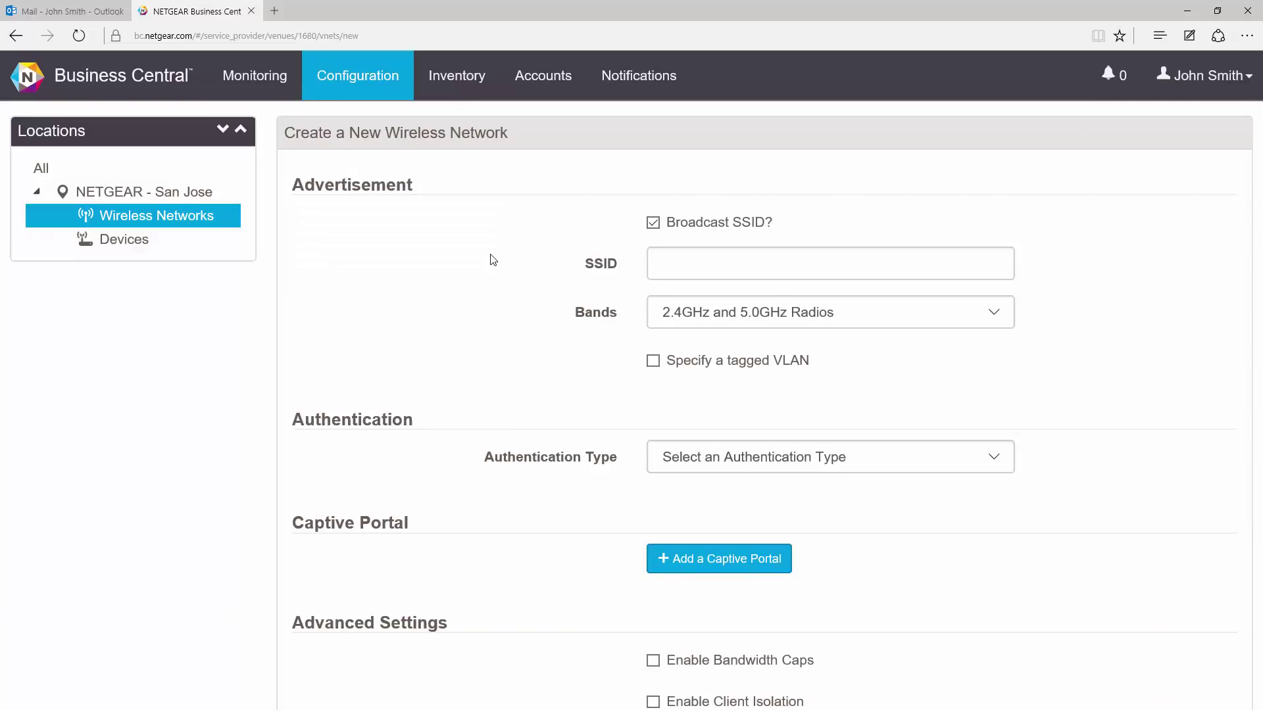
{"action": "left_click", "coordinate": [675, 268]}
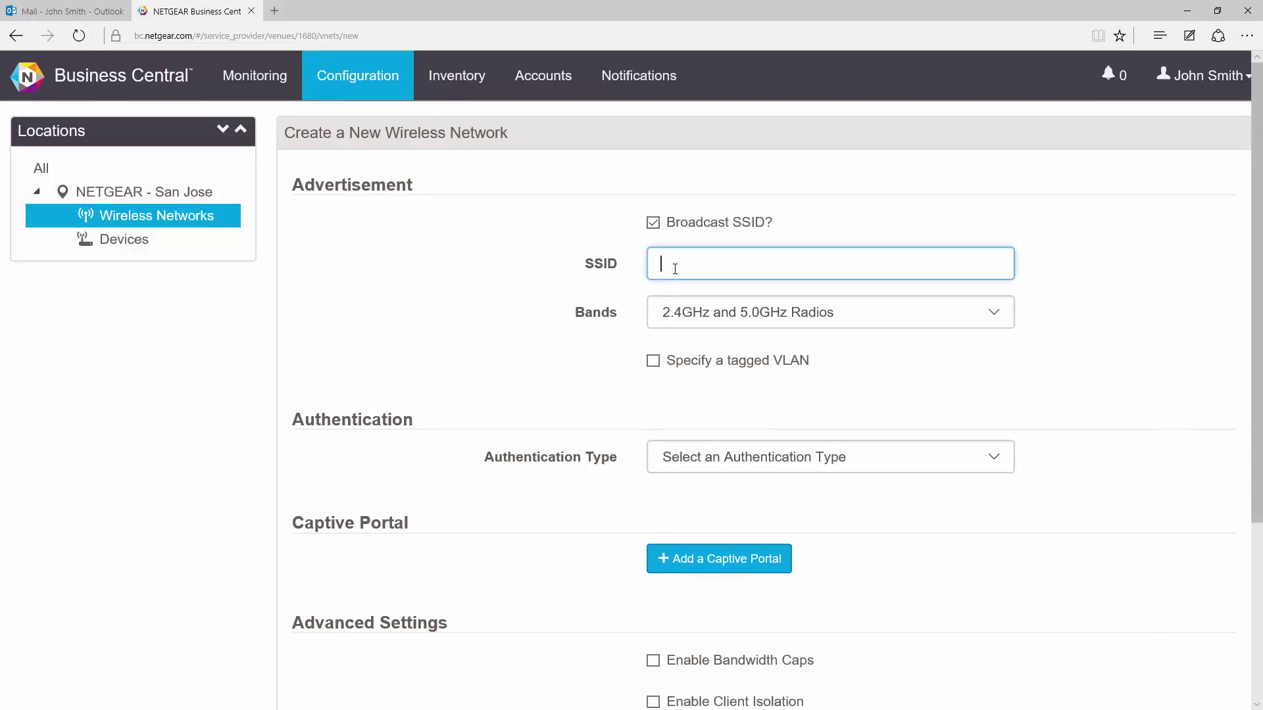
{"action": "type", "text": "Guest"}
Step: Choose WPA Personal with a network password, enable client isolation, and save the network
{"action": "left_click", "coordinate": [741, 464]}
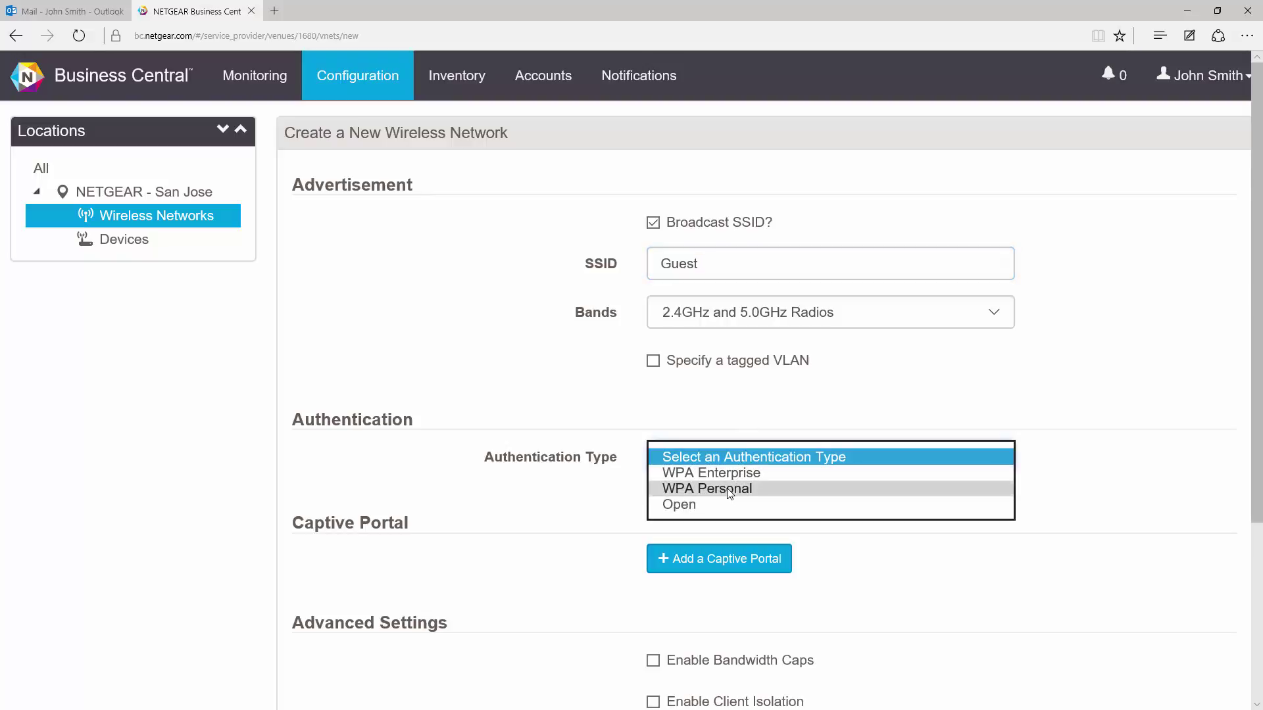
{"action": "left_click", "coordinate": [729, 493]}
{"action": "left_click", "coordinate": [704, 504]}
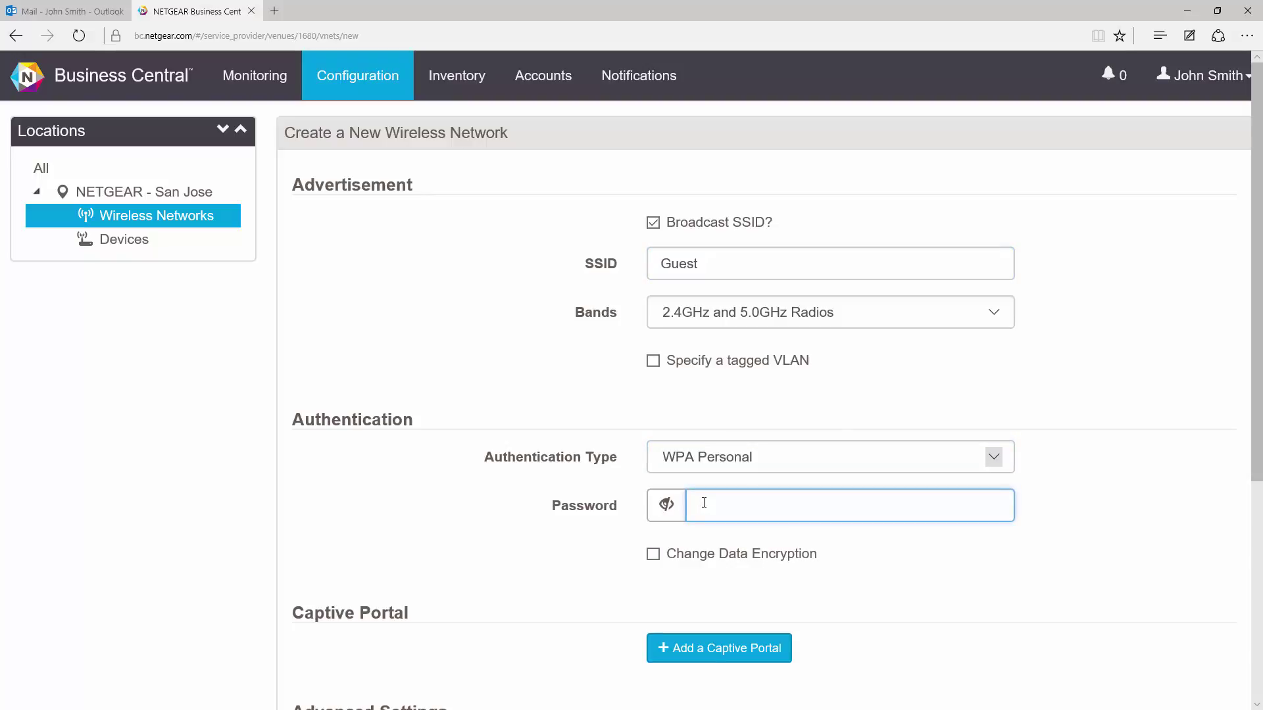
{"action": "type", "text": "password"}
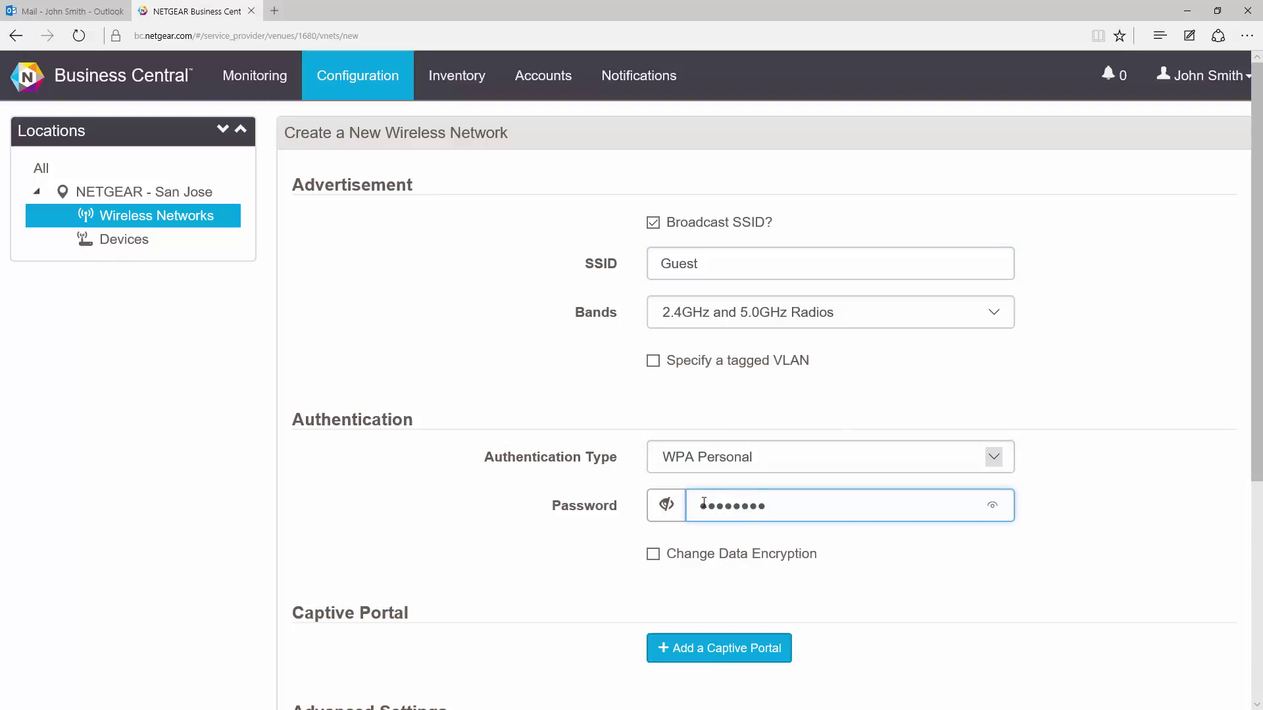
{"action": "scroll", "coordinate": [743, 539], "scroll_direction": "down", "scroll_amount": 3}
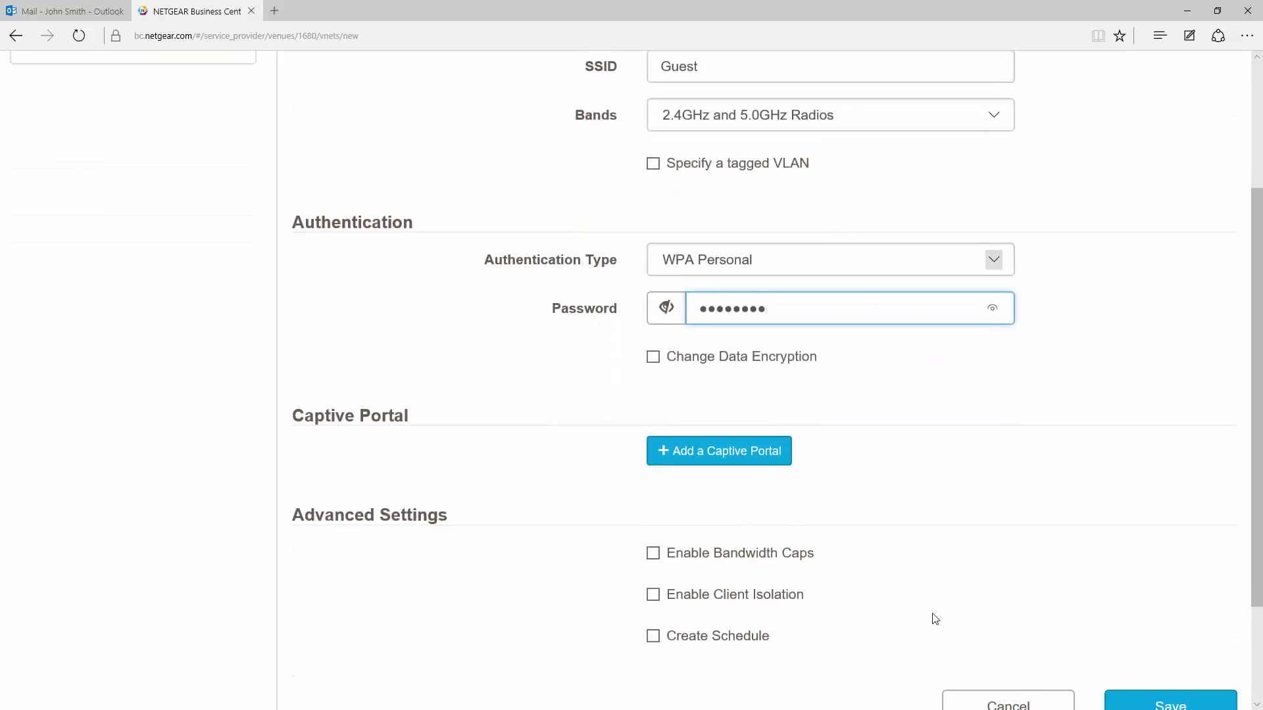
{"action": "scroll", "coordinate": [932, 618], "scroll_direction": "down", "scroll_amount": 2}
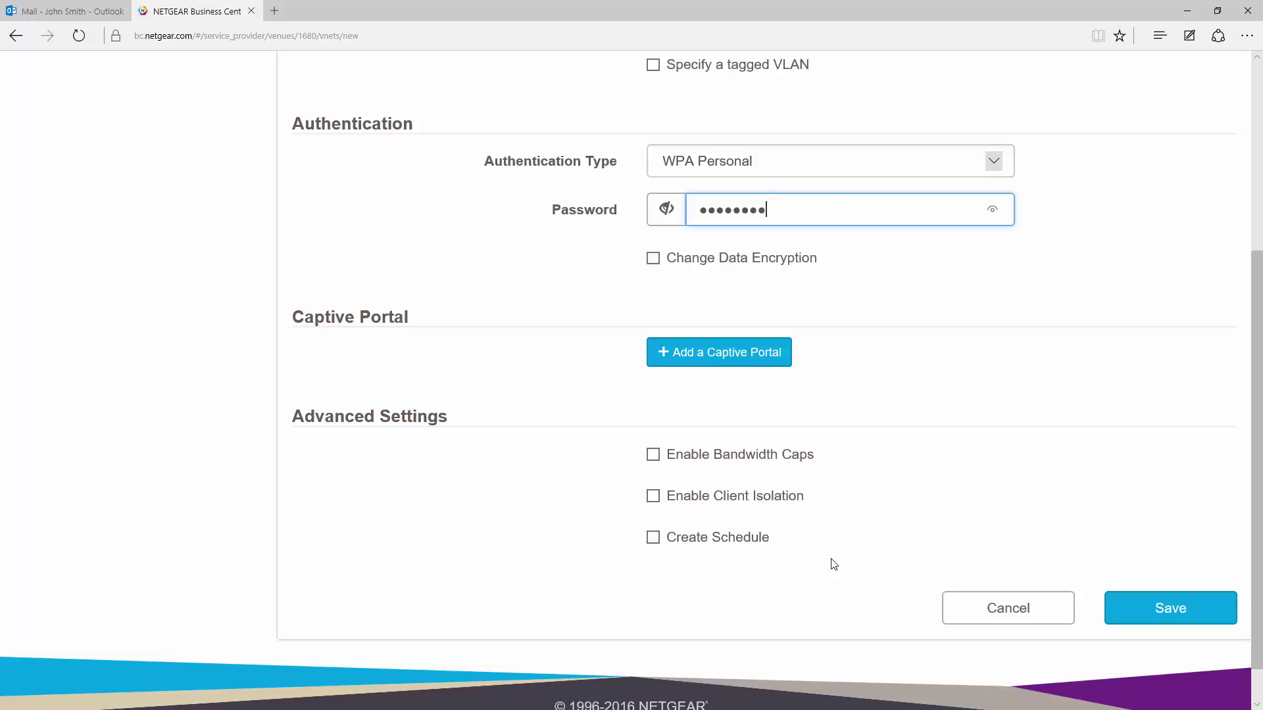
{"action": "left_click", "coordinate": [654, 501]}
{"action": "scroll", "coordinate": [951, 593], "scroll_direction": "down", "scroll_amount": 1}
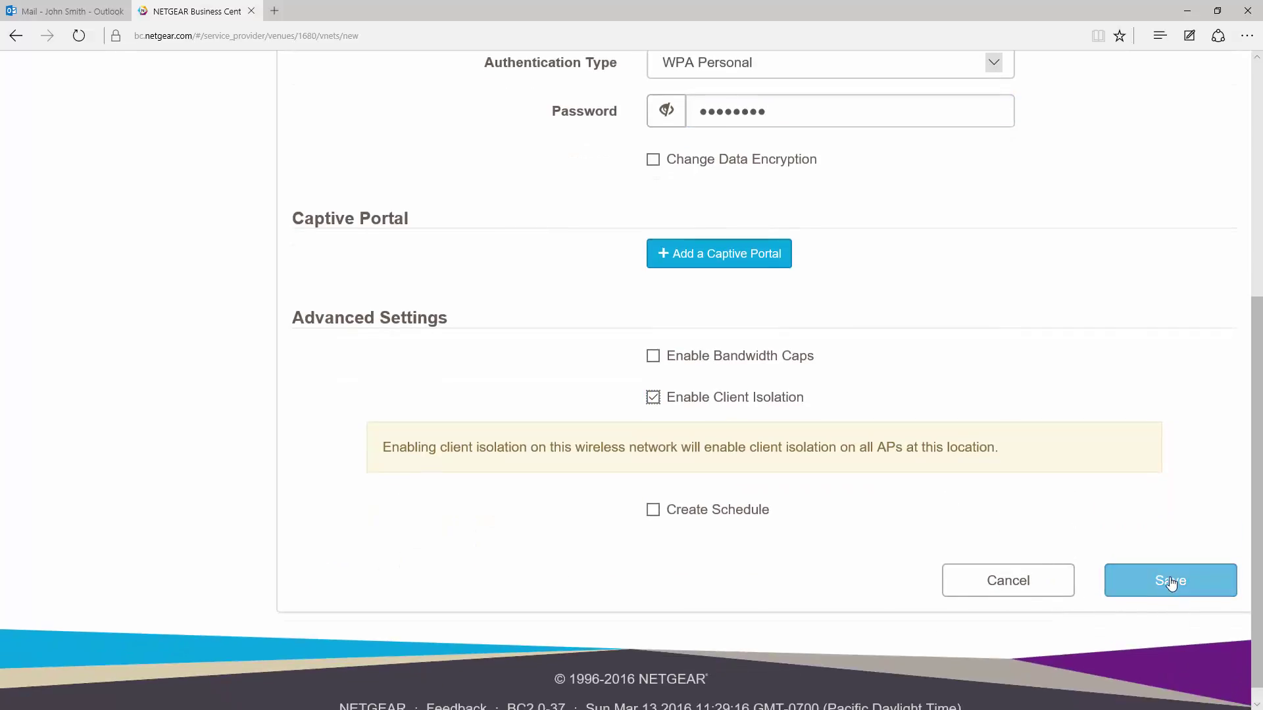
{"action": "left_click", "coordinate": [1171, 582]}
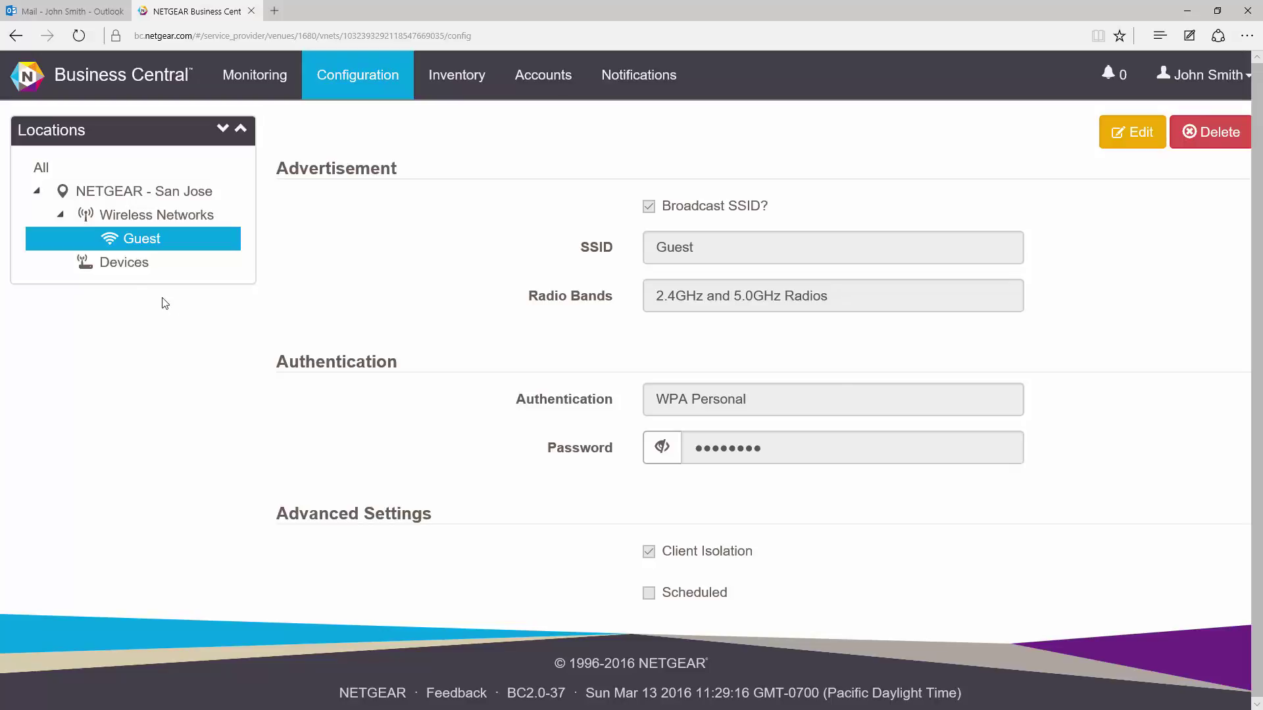
Step: Add a new device under San Jose's Devices with its serial number and name SJ-1, then save
{"action": "left_click", "coordinate": [122, 266]}
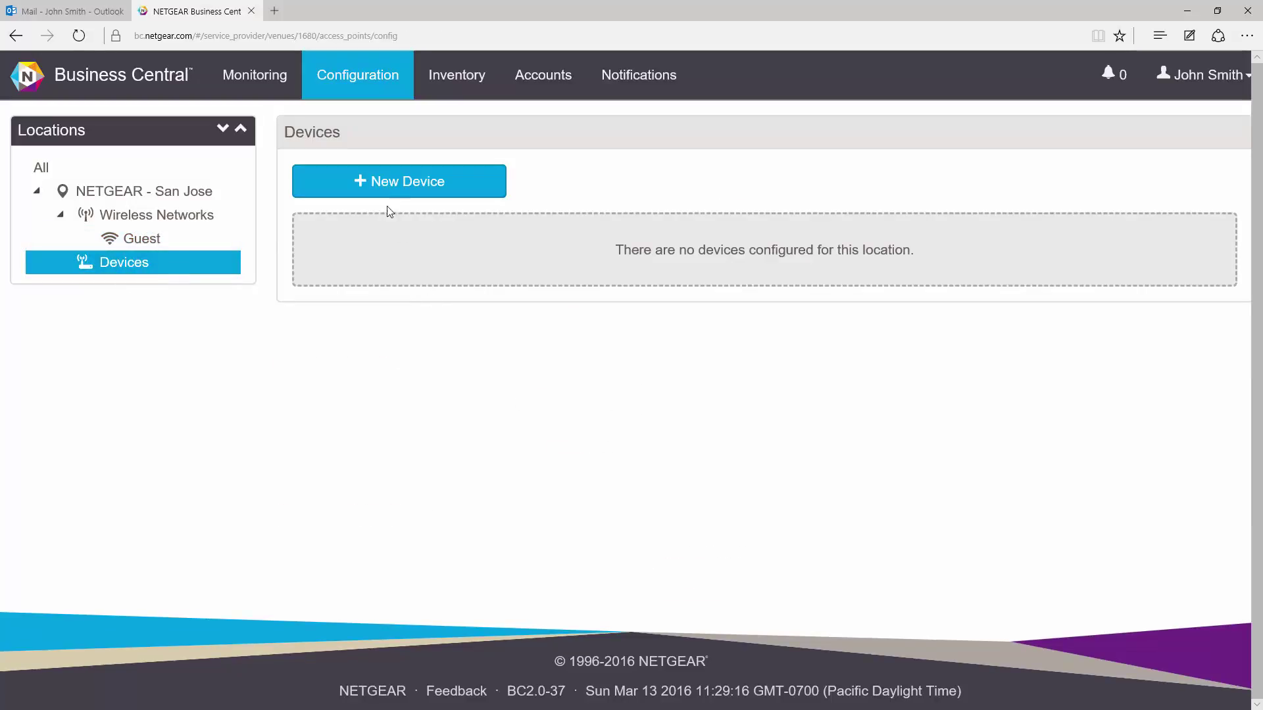
{"action": "left_click", "coordinate": [387, 187]}
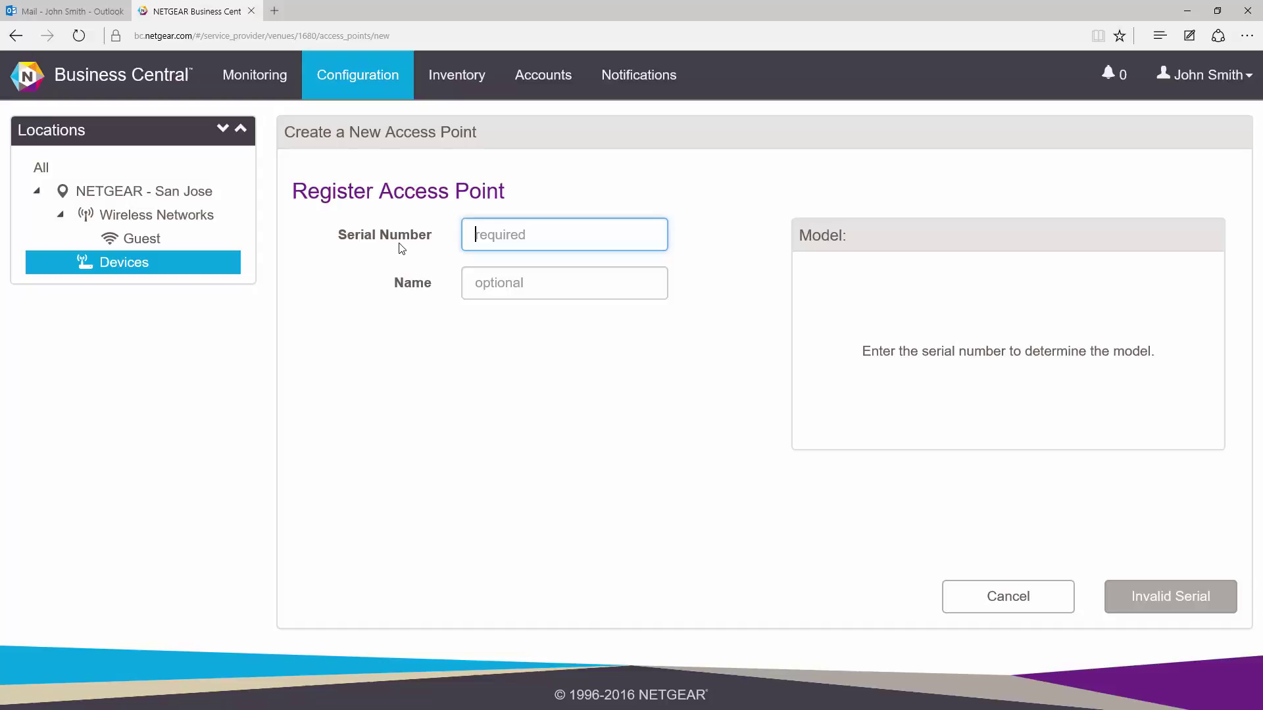
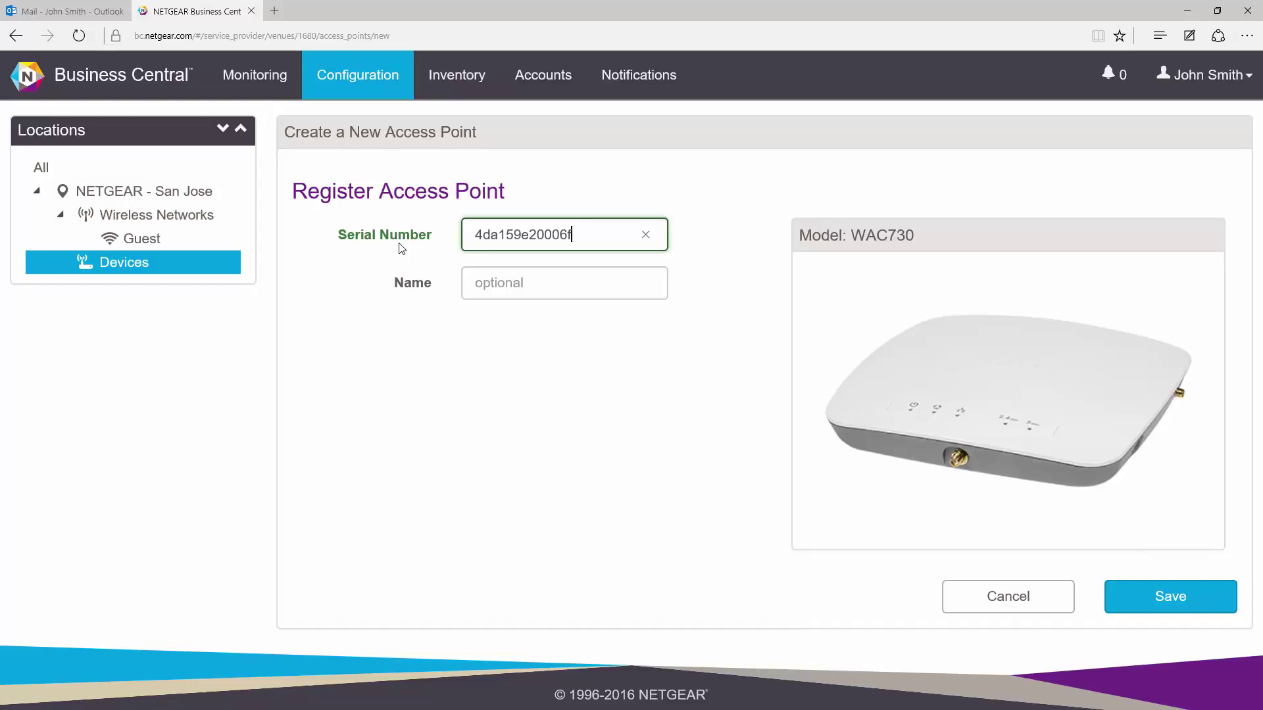
{"action": "left_click", "coordinate": [517, 283]}
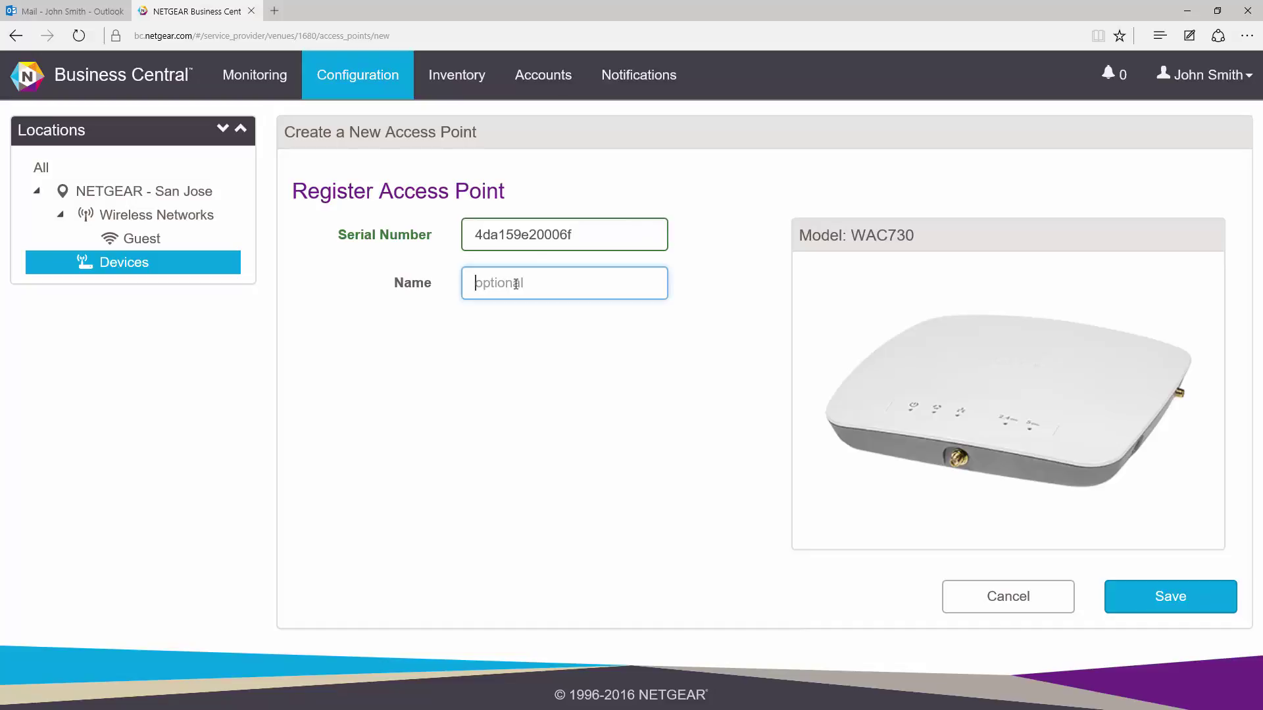
{"action": "type", "text": "SJ-1"}
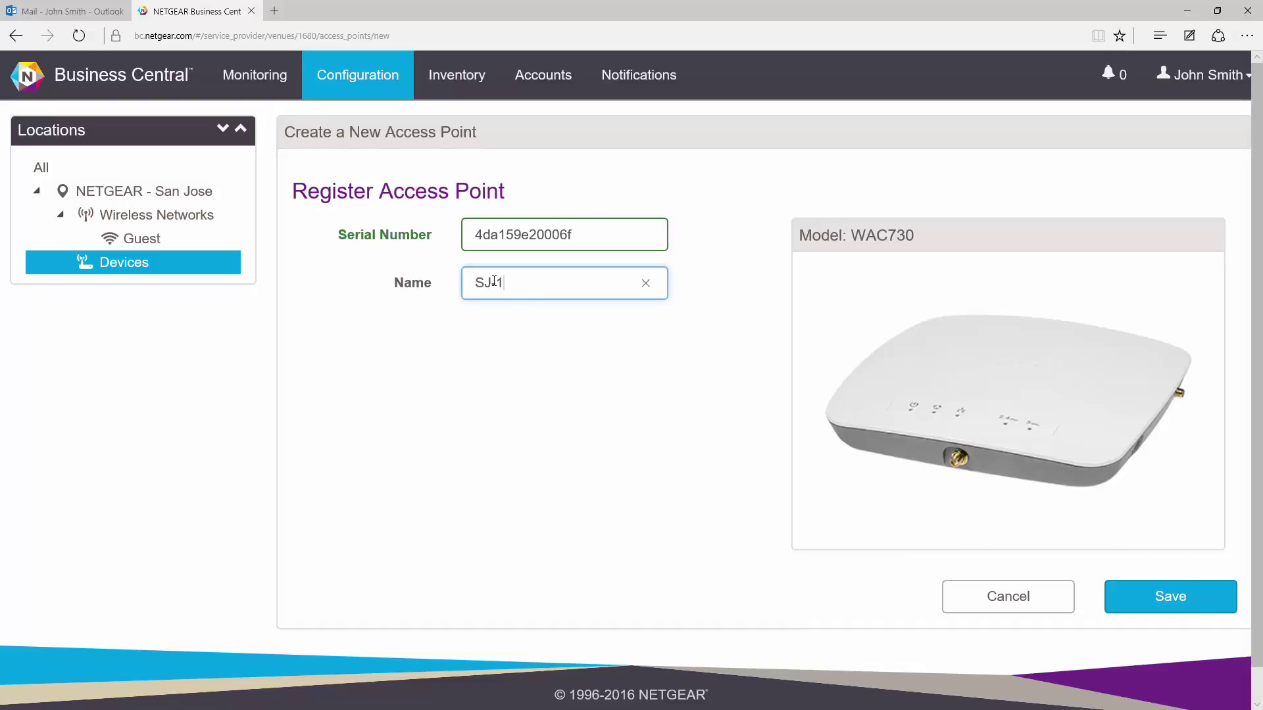
{"action": "left_click", "coordinate": [1163, 596]}
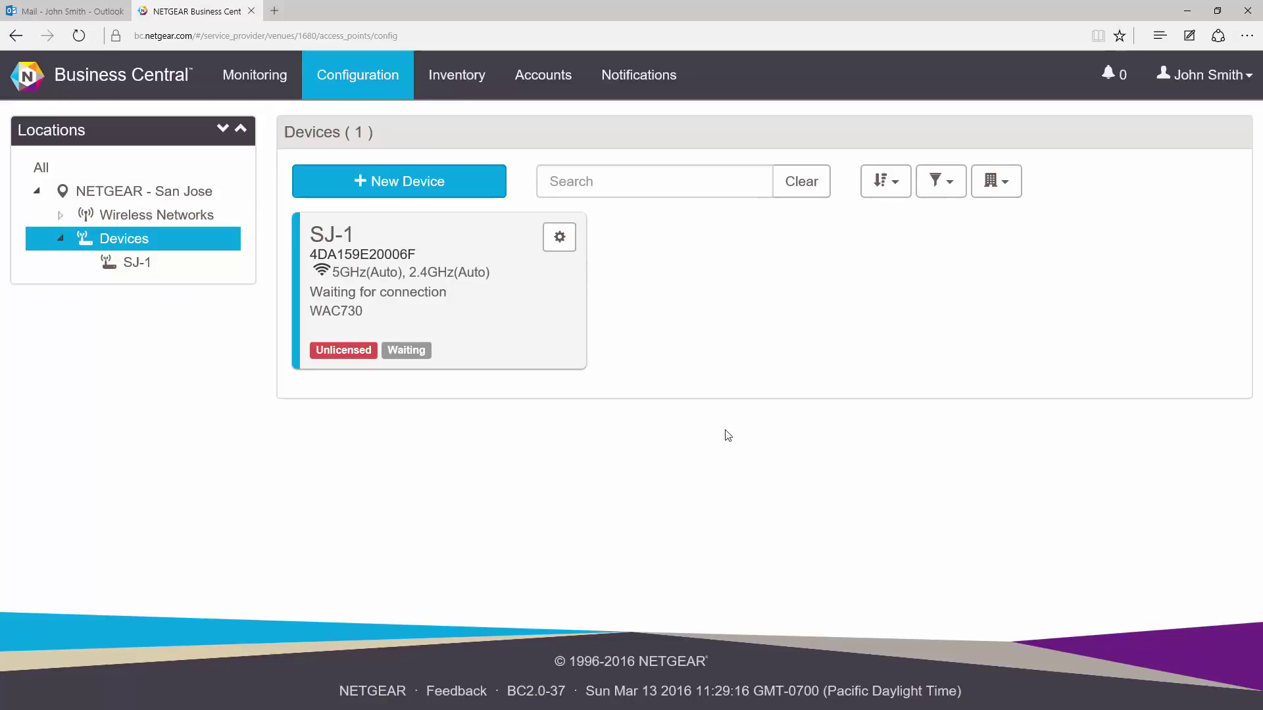
Step: On the Accounts page, add NETGEAR - San Jose to My First Account via the Add Location list
{"action": "left_click", "coordinate": [544, 77]}
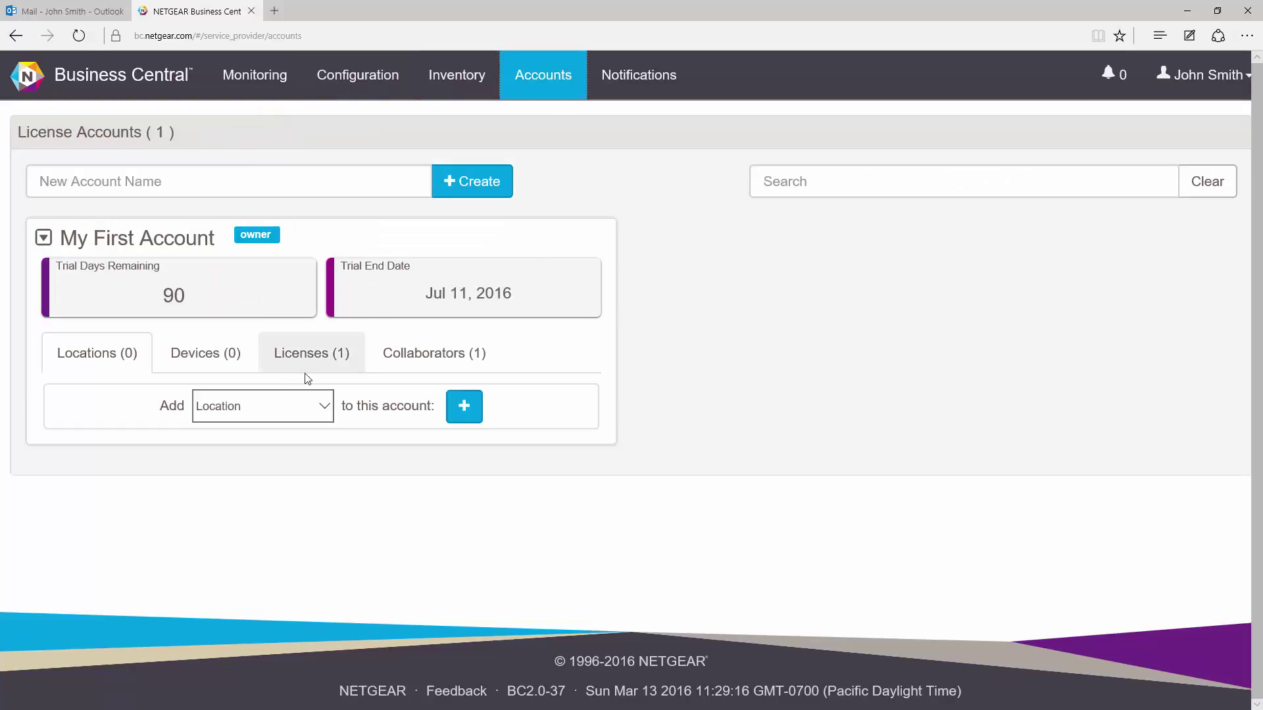
{"action": "left_click", "coordinate": [329, 411]}
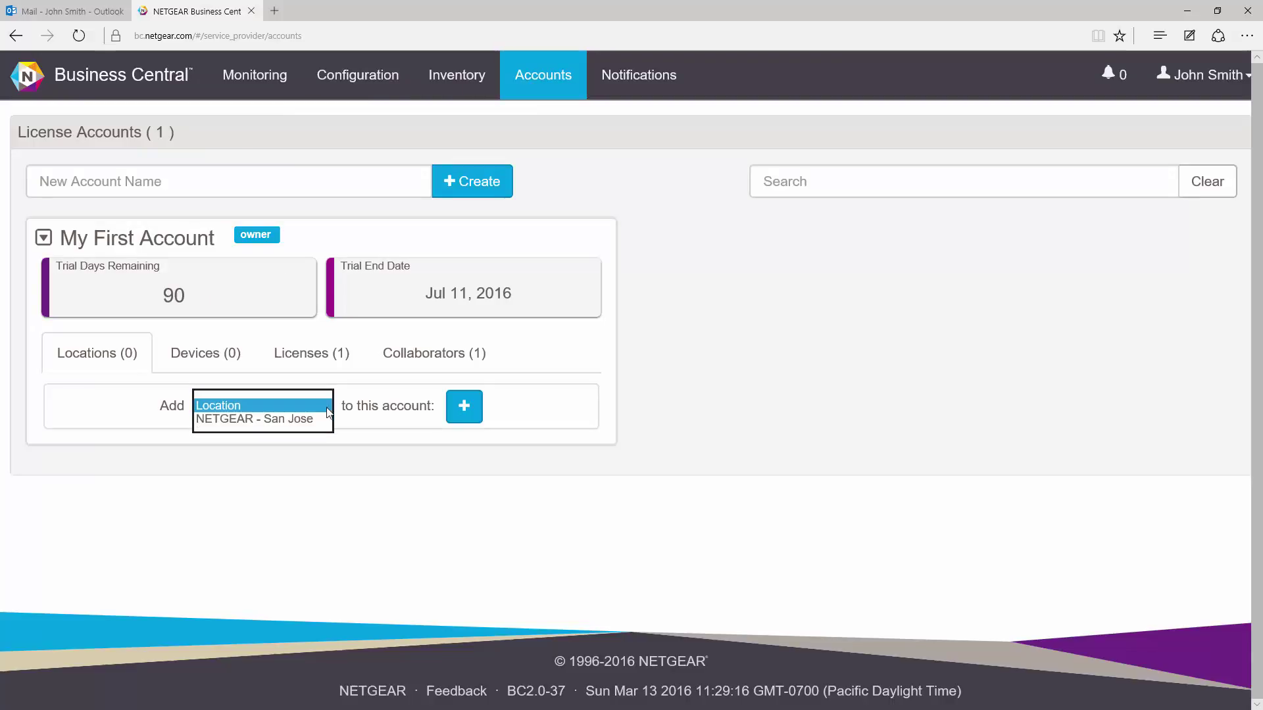
{"action": "left_click", "coordinate": [287, 421]}
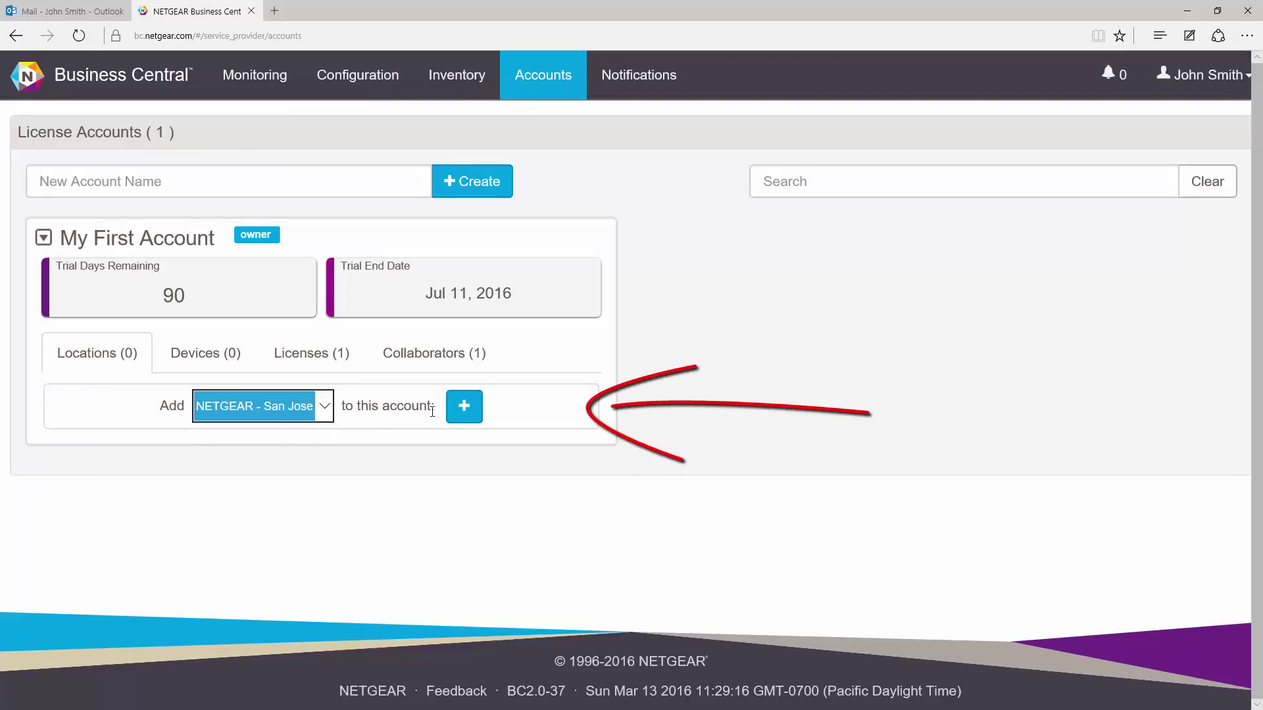
{"action": "left_click", "coordinate": [464, 406]}
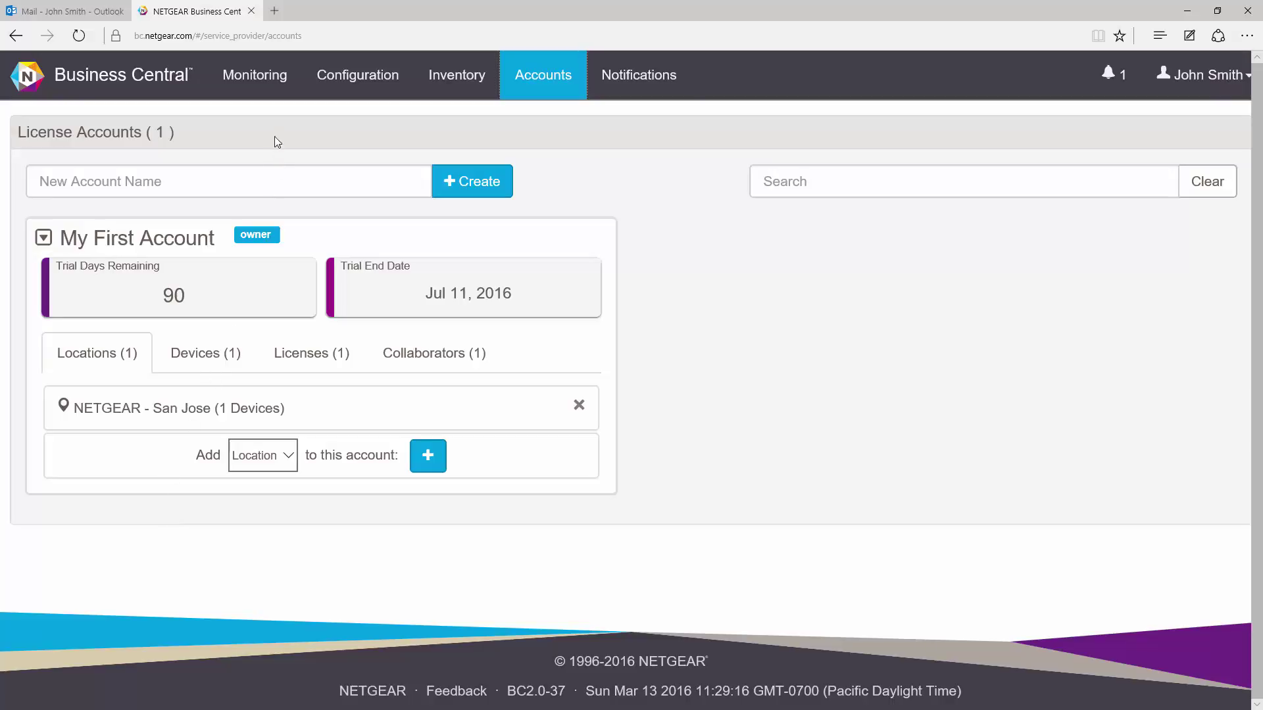
Step: Switch to the Monitoring dashboard to check SJ-1's online status and alarms
{"action": "left_click", "coordinate": [260, 79]}
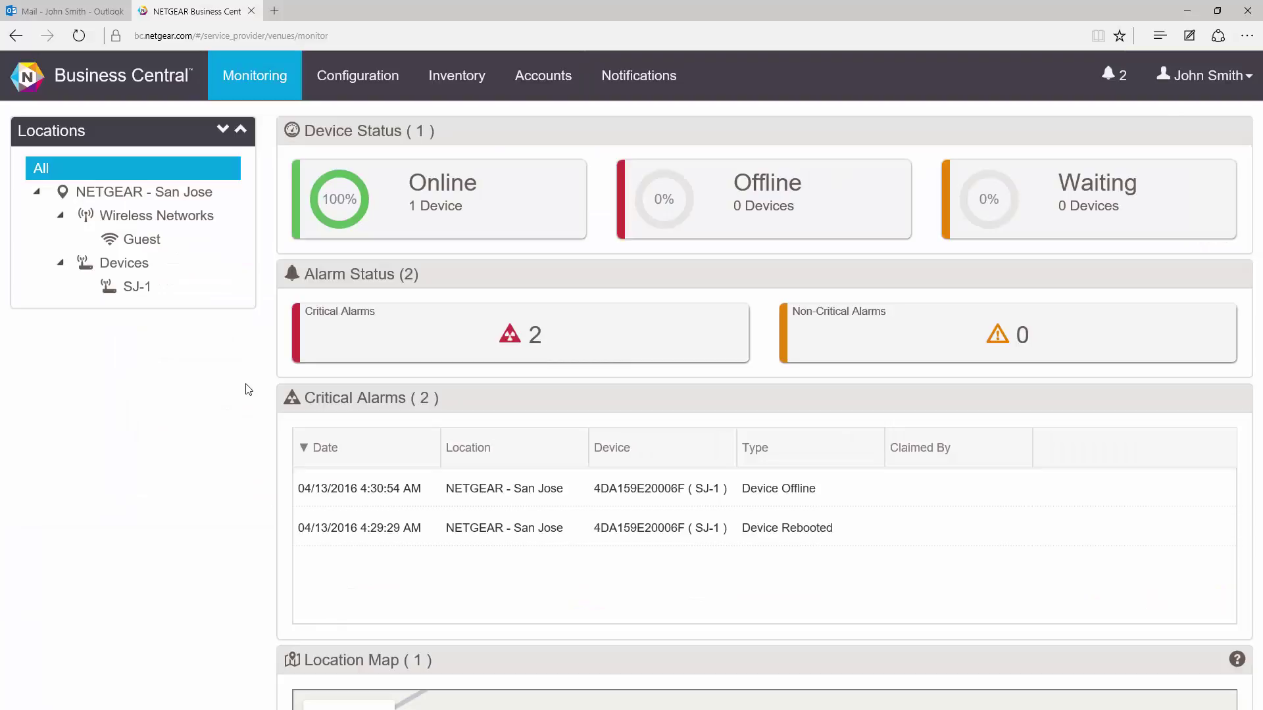